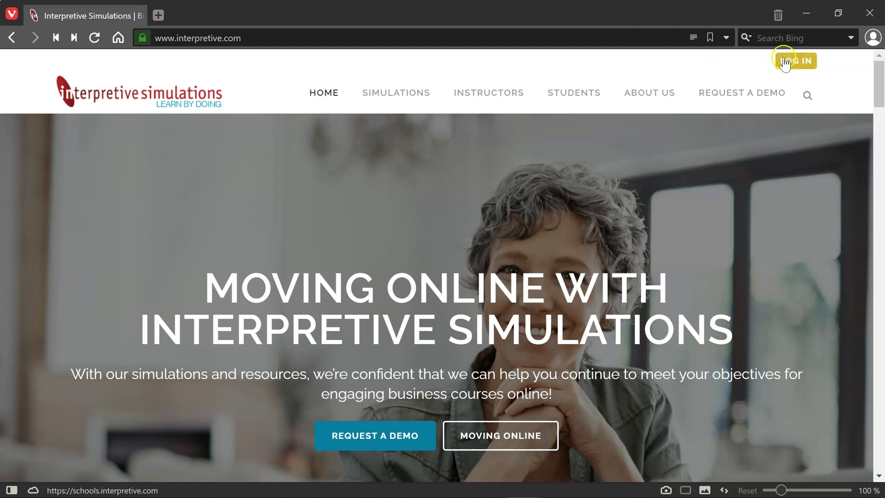
# Step: Log in to the instructor site, dismiss the welcome message, and show Comparative Results by team
pyautogui.click(795, 60)
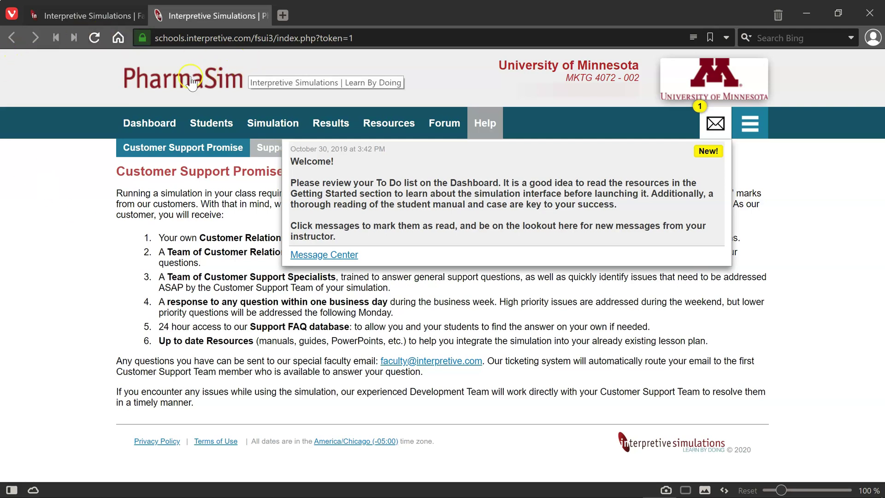
pyautogui.click(151, 128)
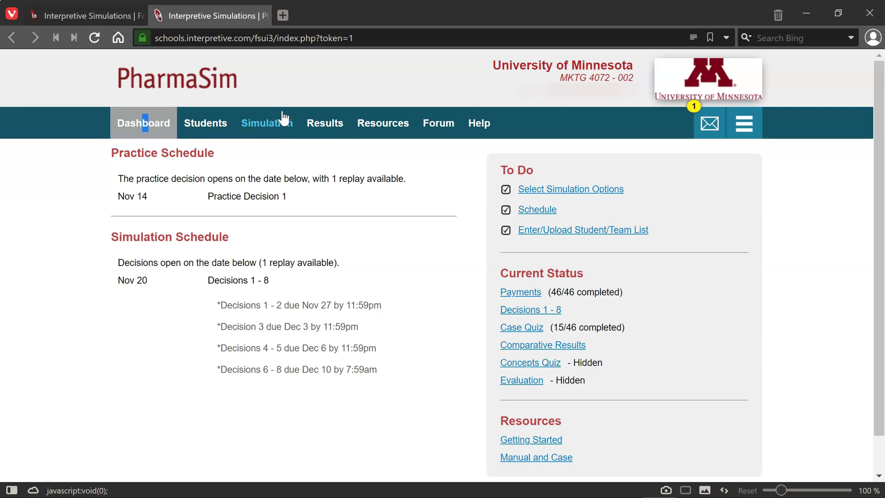
pyautogui.click(326, 123)
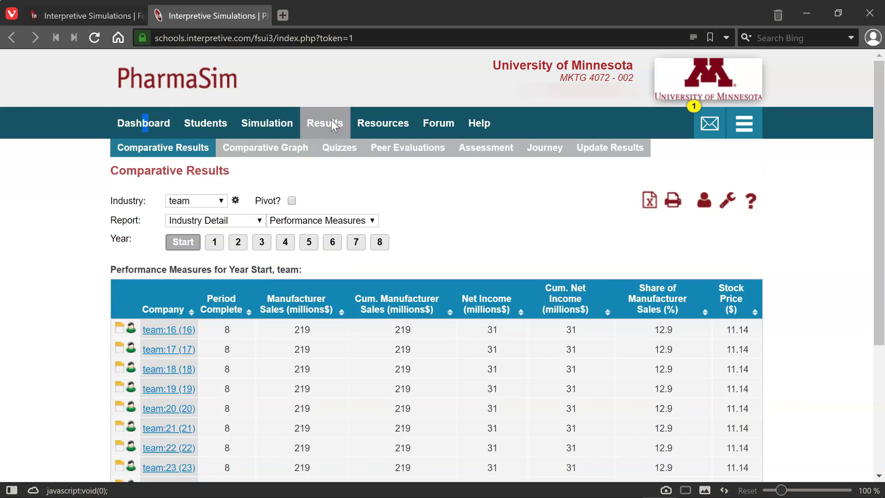
# Step: Show the Resources page with the Student Manual, Case Video and Instructor Manual
pyautogui.click(395, 121)
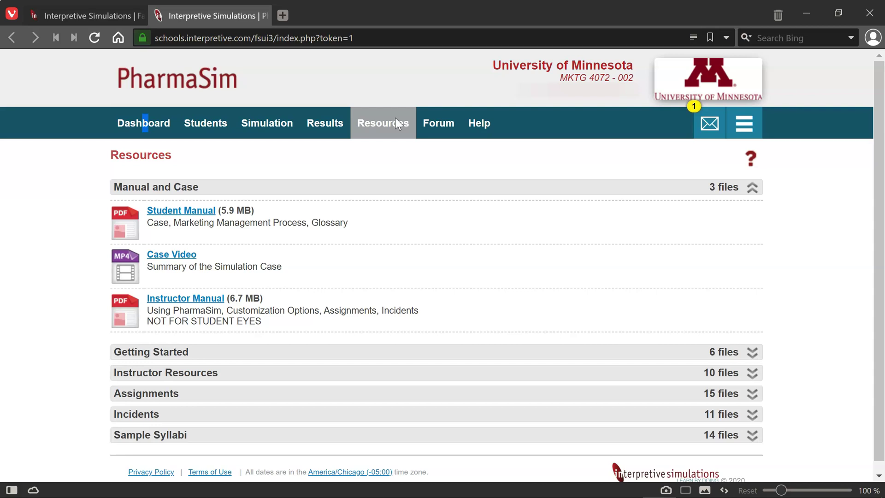
# Step: Go through Help to the Simulation Access page with the demo and team and benchmark industries
pyautogui.click(476, 129)
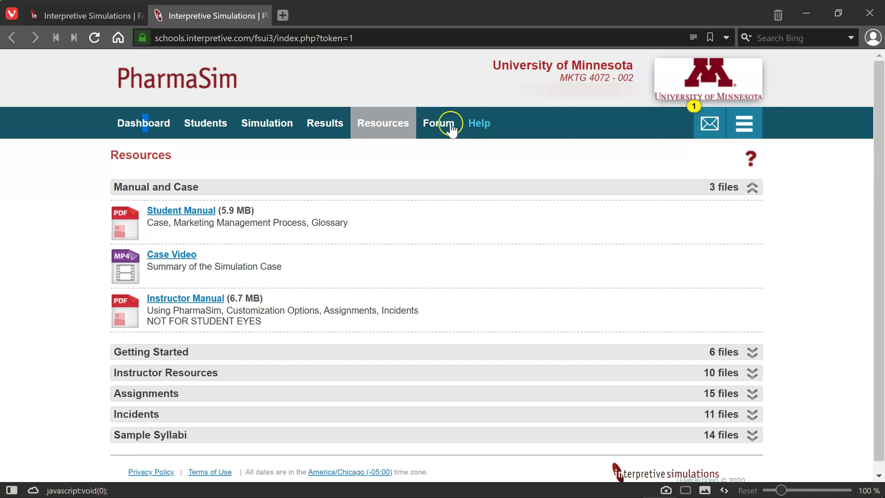
pyautogui.click(275, 124)
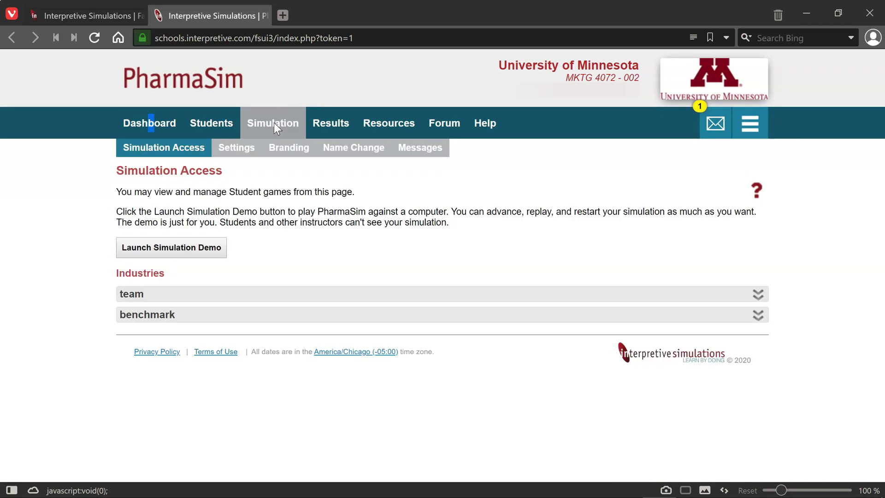
# Step: Launch the PharmaSim simulation demo against the computer in its own window
pyautogui.click(183, 249)
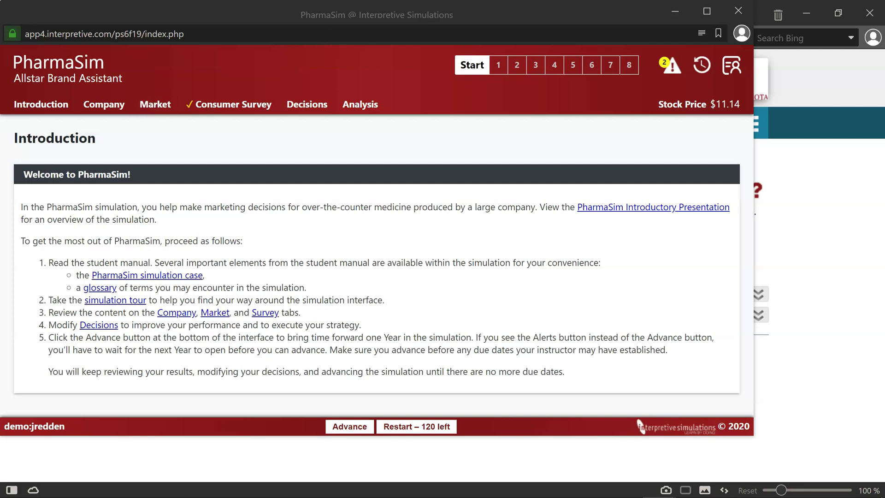
# Step: Maximize the demo window to full screen and bring up the Company reports menu
pyautogui.click(707, 12)
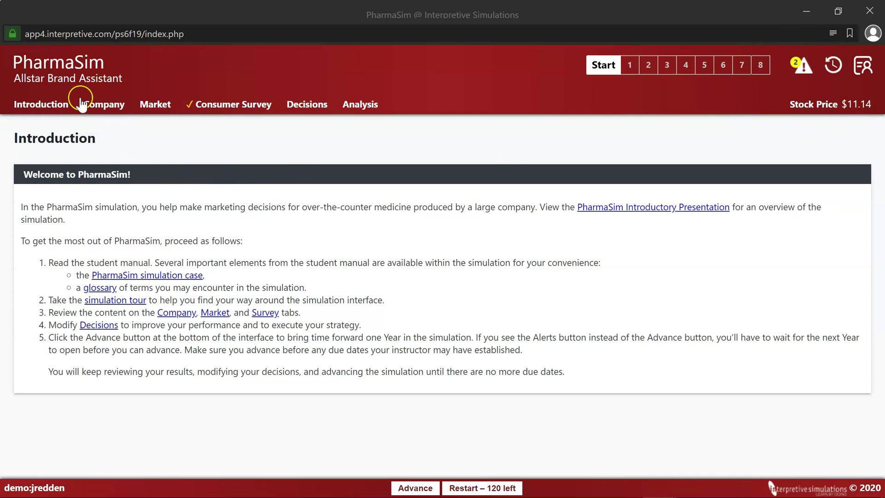
pyautogui.click(106, 110)
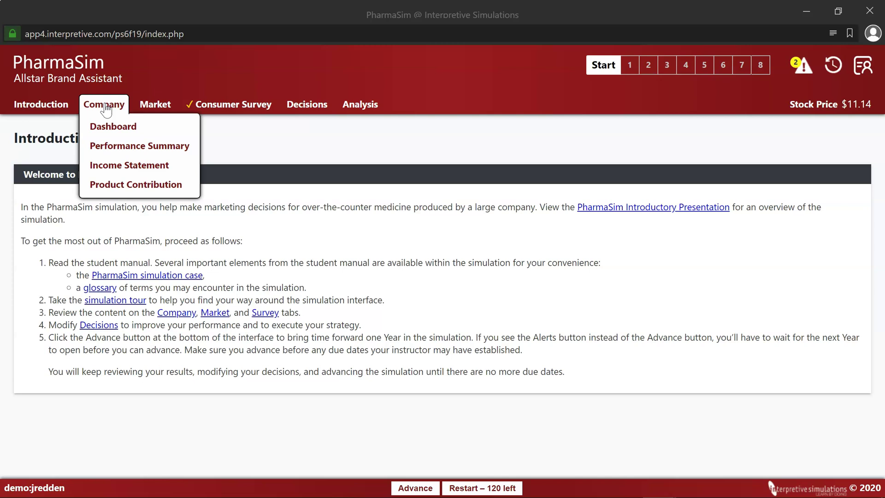
# Step: Show the Company Dashboard with Allround's executive figures, market update and messages
pyautogui.click(115, 131)
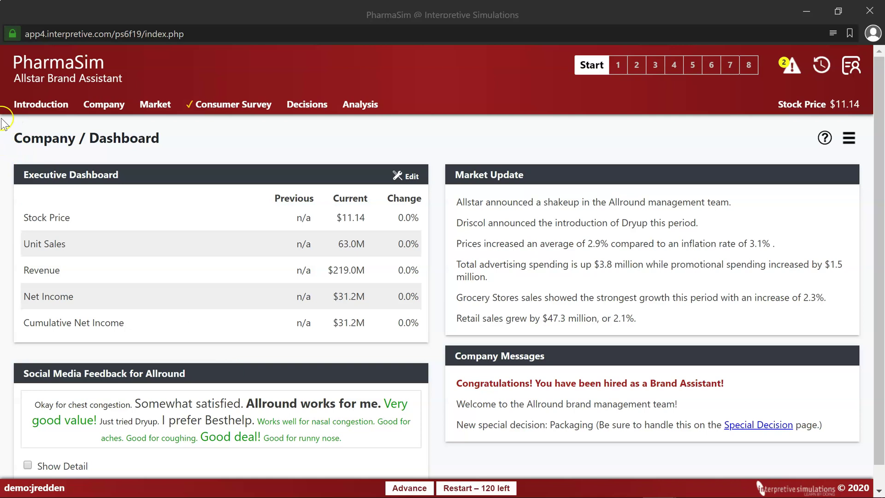
# Step: Review Allround's Performance Summary table, including the $31.2 net income and market shares
pyautogui.click(118, 110)
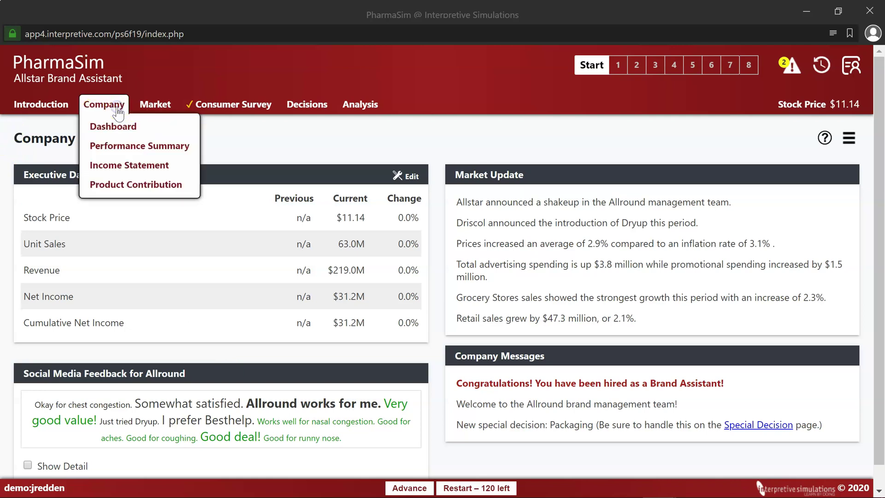
pyautogui.click(119, 146)
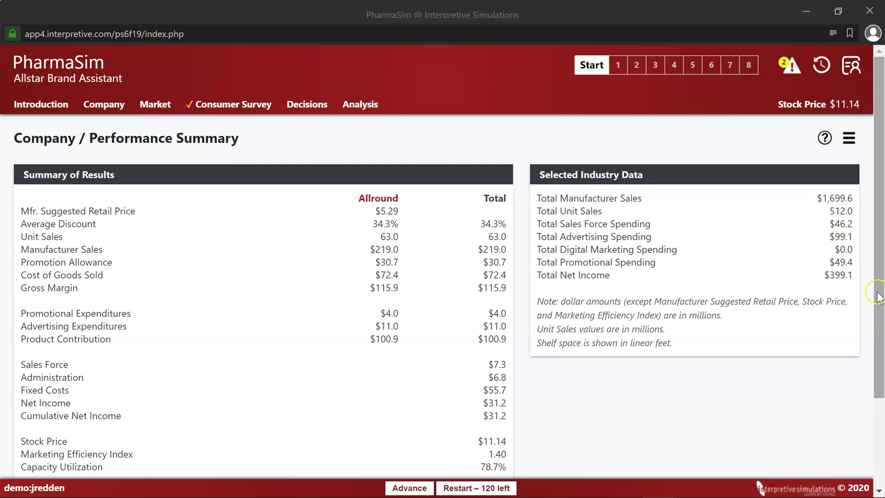
pyautogui.moveTo(877, 298); pyautogui.dragTo(878, 365)
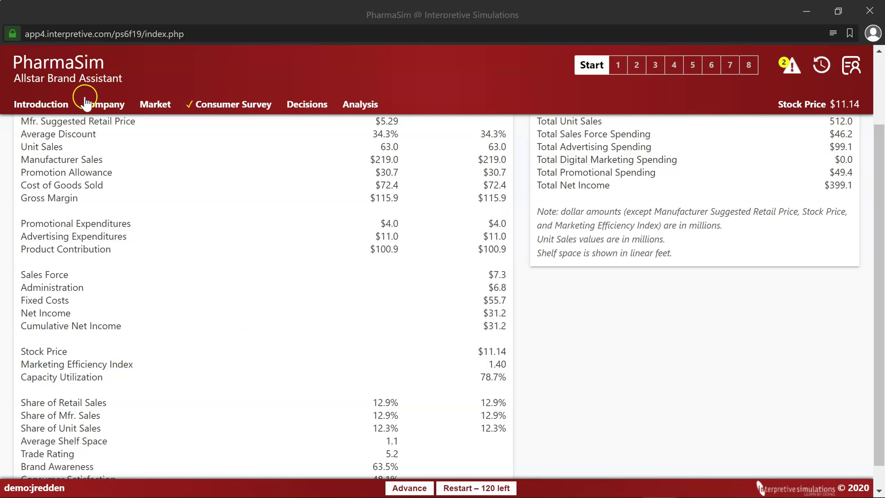
pyautogui.click(104, 104)
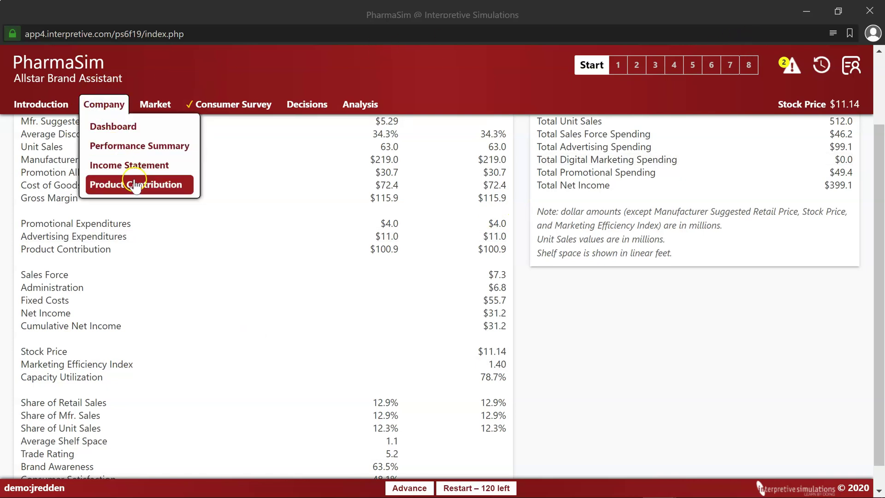
# Step: Show Allround's Product Contribution in per-unit values: $1.60 per unit (46.1%)
pyautogui.click(135, 182)
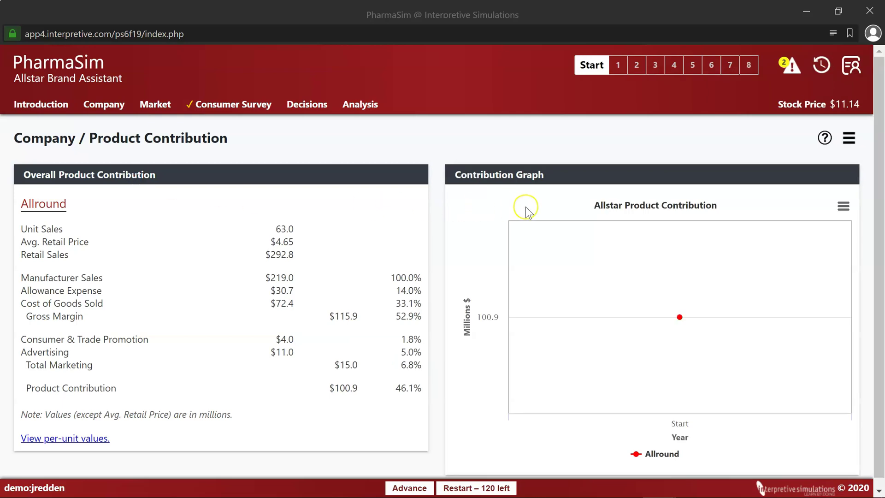
pyautogui.moveTo(663, 301)
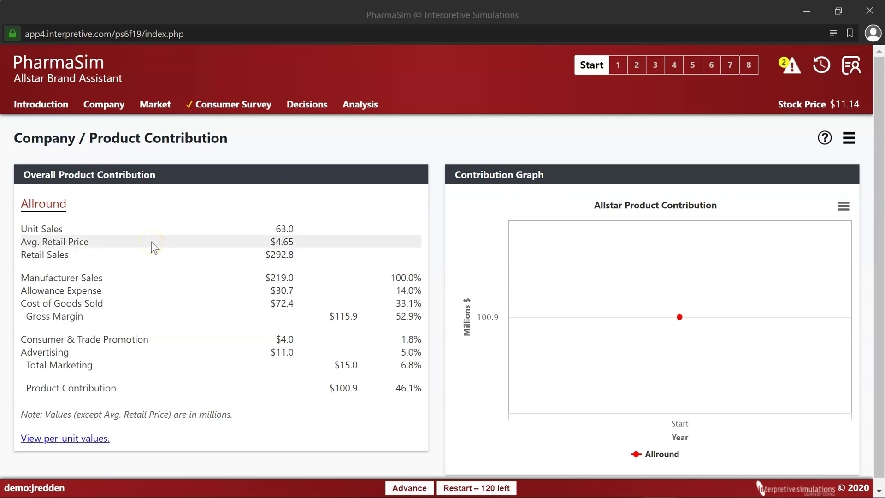
pyautogui.click(77, 443)
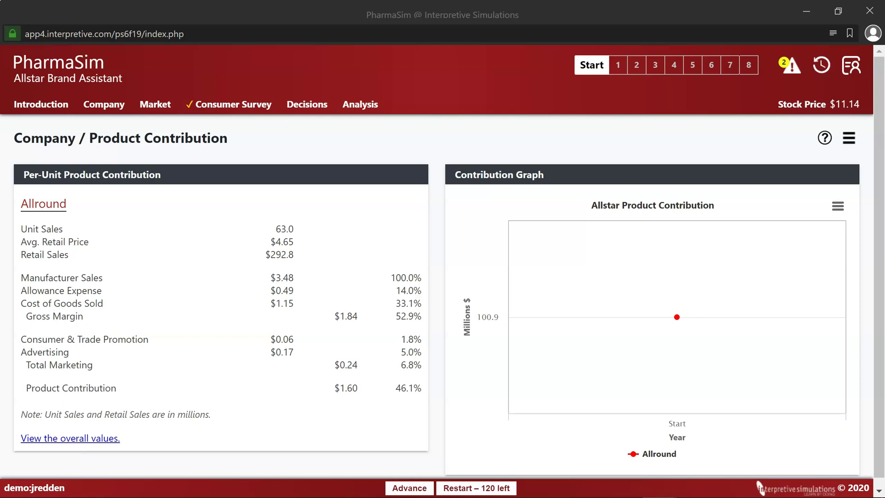
pyautogui.click(117, 110)
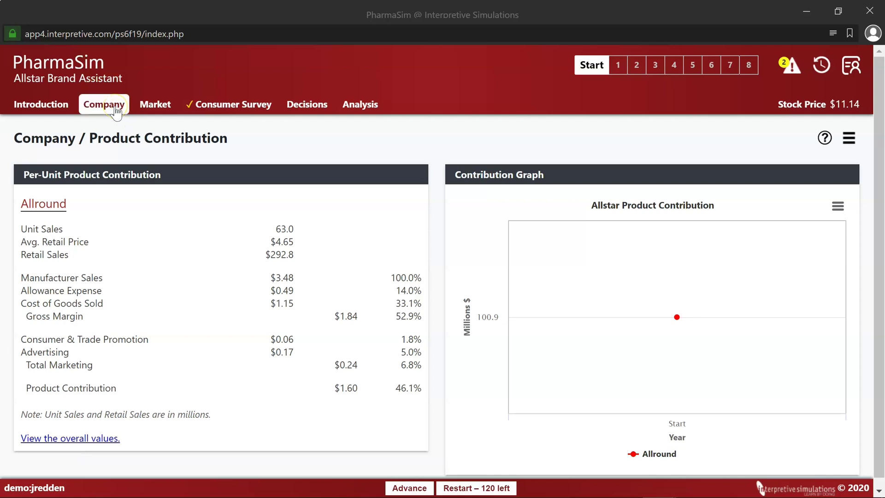
# Step: Bring up the Market reports list, from Industry Outlook through Pricing
pyautogui.click(161, 108)
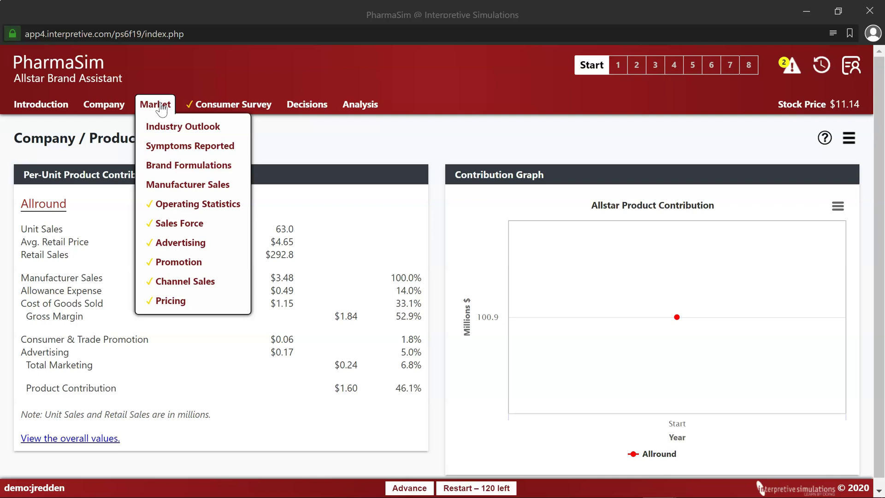
# Step: View the Brands Purchased consumer survey: Allround 12.1%, Besthelp leading at 16.7%
pyautogui.click(236, 103)
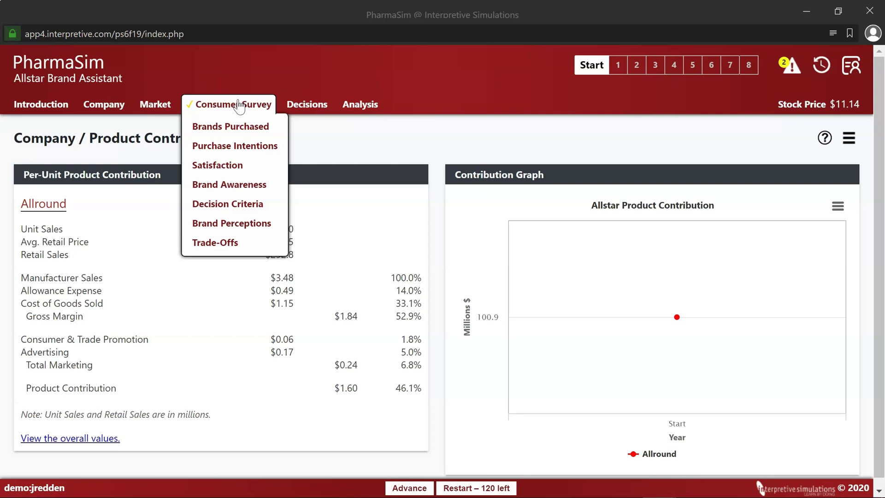
pyautogui.click(229, 125)
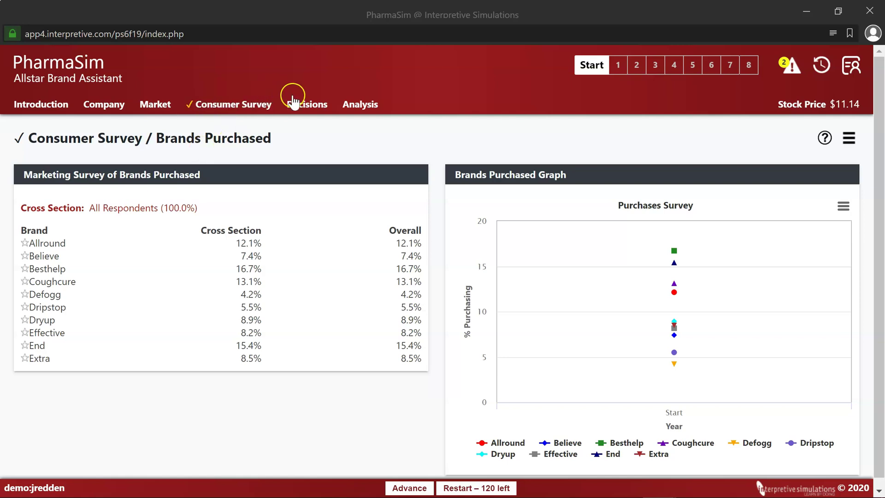
# Step: Go to Allround's Pricing decision page from the Decisions menu
pyautogui.click(317, 109)
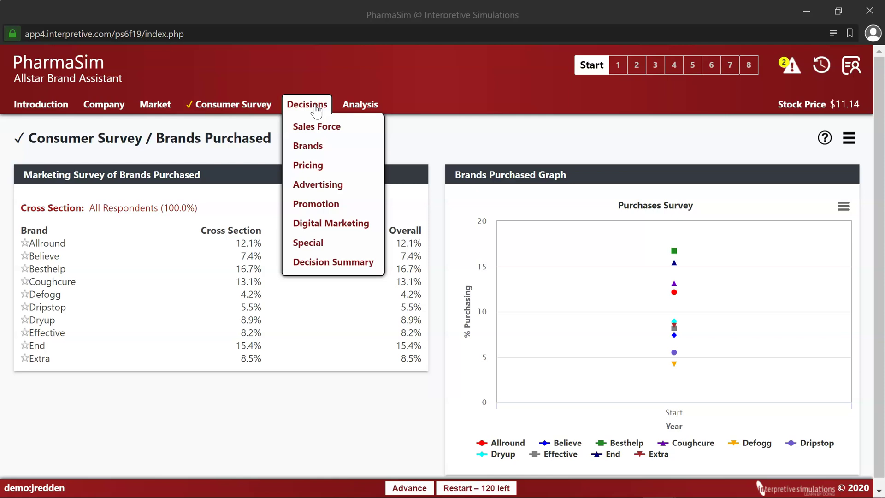
pyautogui.click(322, 169)
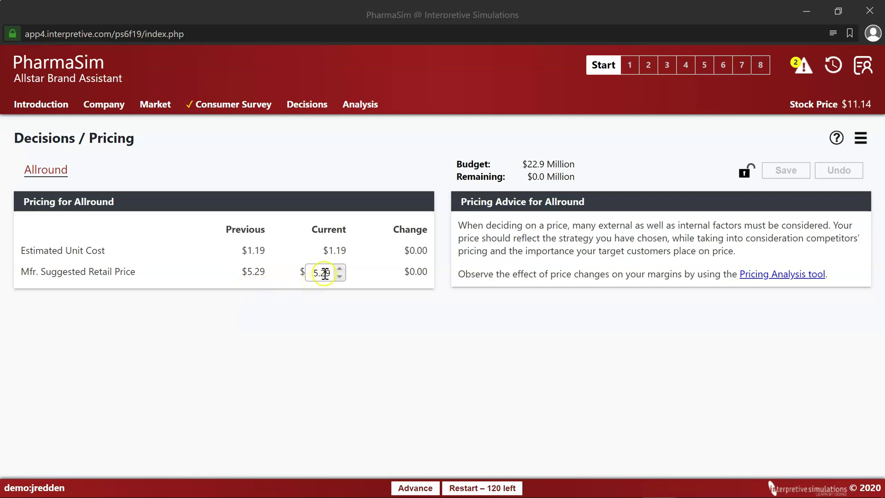
# Step: Raise Allround's manufacturer suggested retail price from $5.29 to $5.39
pyautogui.click(340, 269)
pyautogui.click(339, 269)
pyautogui.click(339, 269)
pyautogui.click(339, 269)
pyautogui.click(339, 269)
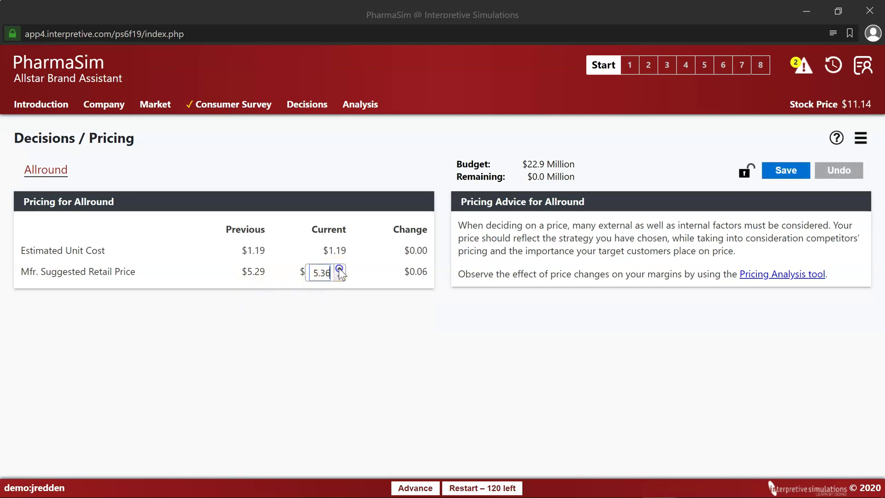
pyautogui.click(340, 269)
pyautogui.click(340, 269)
pyautogui.click(339, 269)
pyautogui.click(339, 269)
pyautogui.click(340, 269)
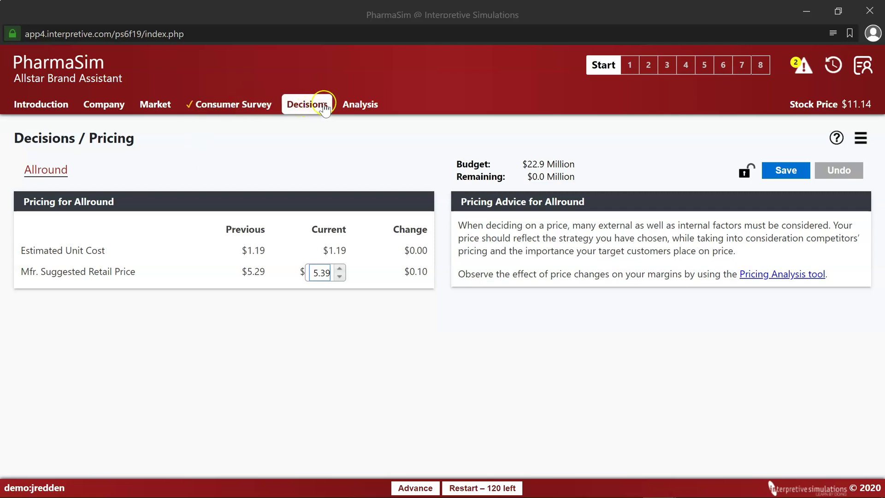
pyautogui.click(367, 105)
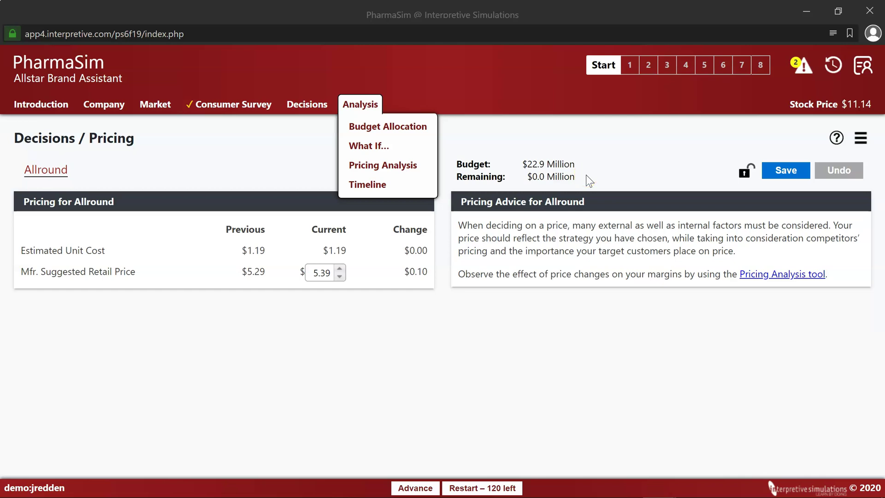
# Step: Launch the Pricing Analysis for Allround, discarding the unsaved $5.39 price change
pyautogui.click(587, 175)
pyautogui.click(617, 161)
pyautogui.click(383, 168)
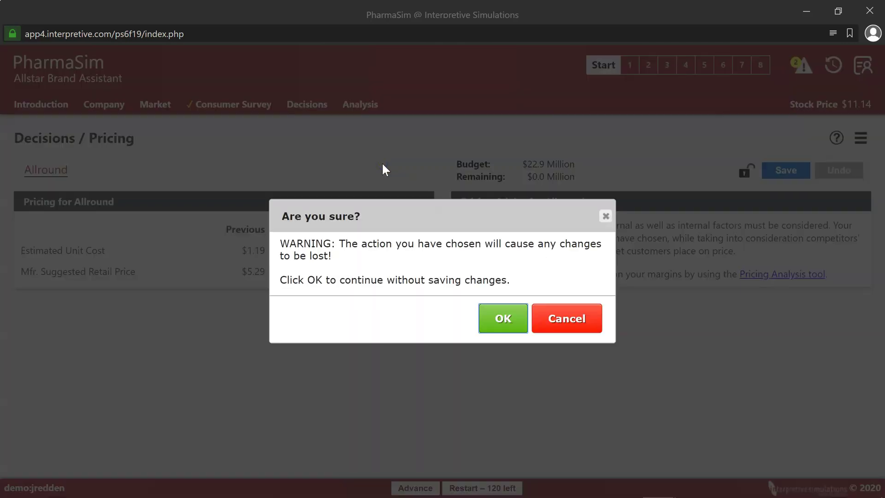
pyautogui.click(503, 320)
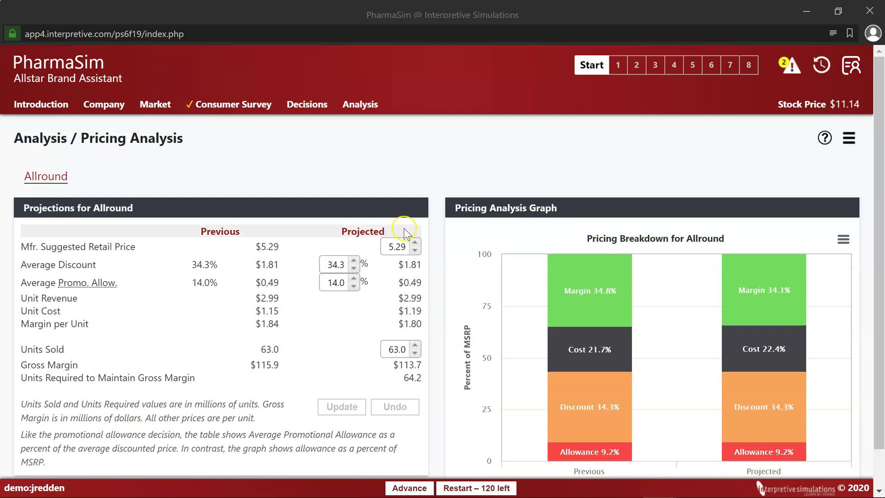
# Step: Project Allround at $5.39 and recalculate, giving $117.2 gross margin and 62.3 units required
pyautogui.click(415, 243)
pyautogui.click(415, 243)
pyautogui.click(415, 243)
pyautogui.click(415, 243)
pyautogui.click(415, 243)
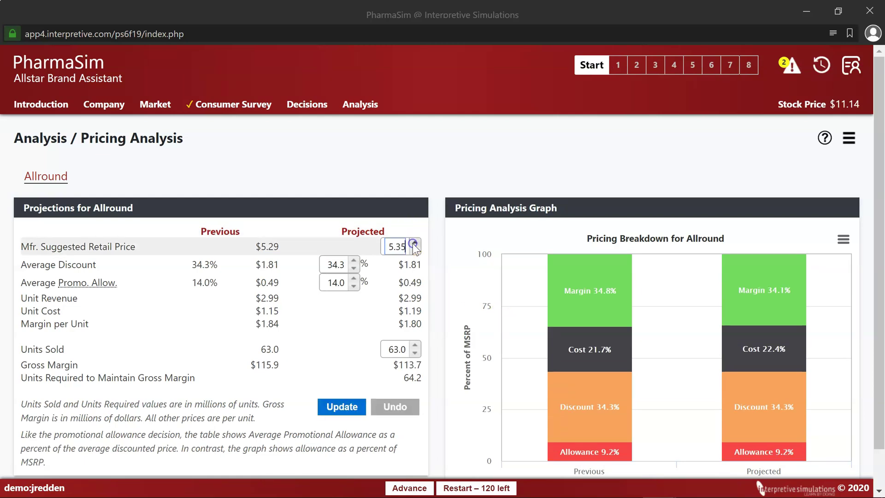
pyautogui.click(415, 243)
pyautogui.click(415, 243)
pyautogui.click(415, 243)
pyautogui.click(415, 243)
pyautogui.click(415, 243)
pyautogui.click(348, 408)
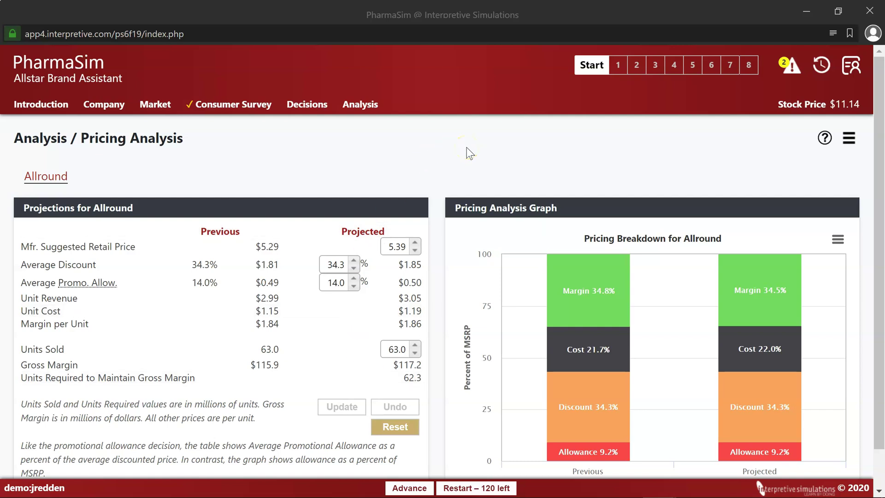
# Step: Choose Decision Summary from the Decisions menu
pyautogui.click(306, 104)
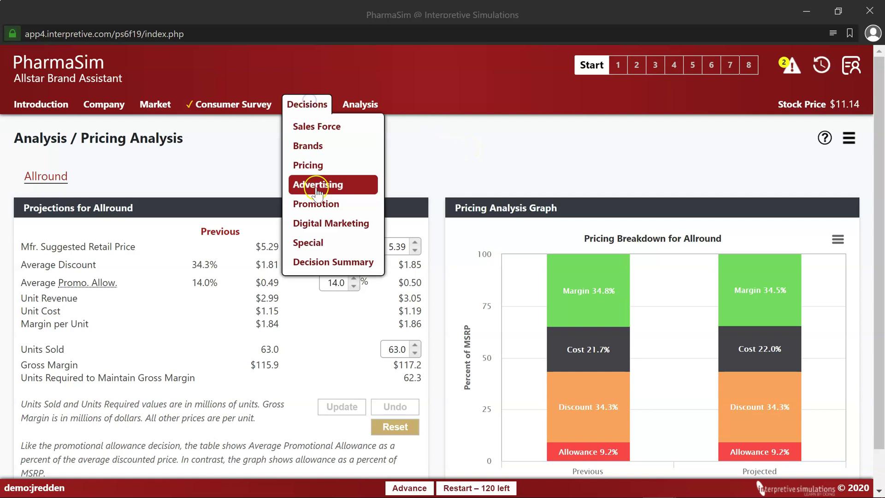
pyautogui.click(321, 263)
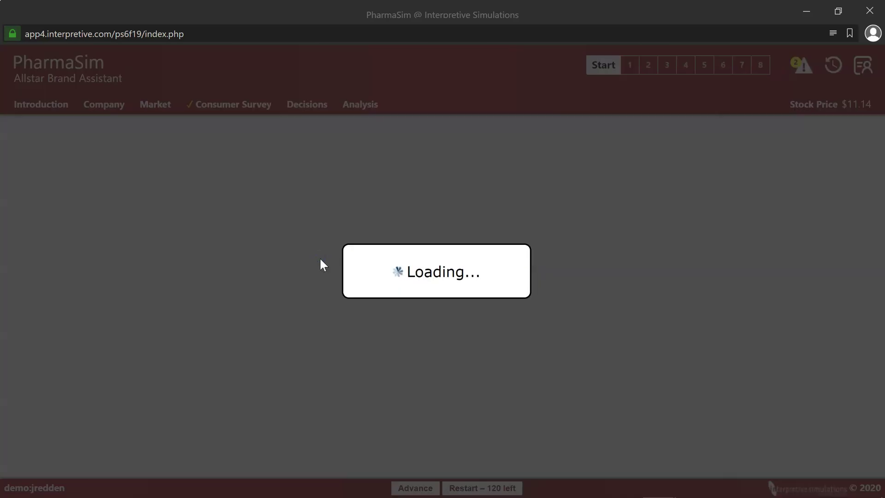